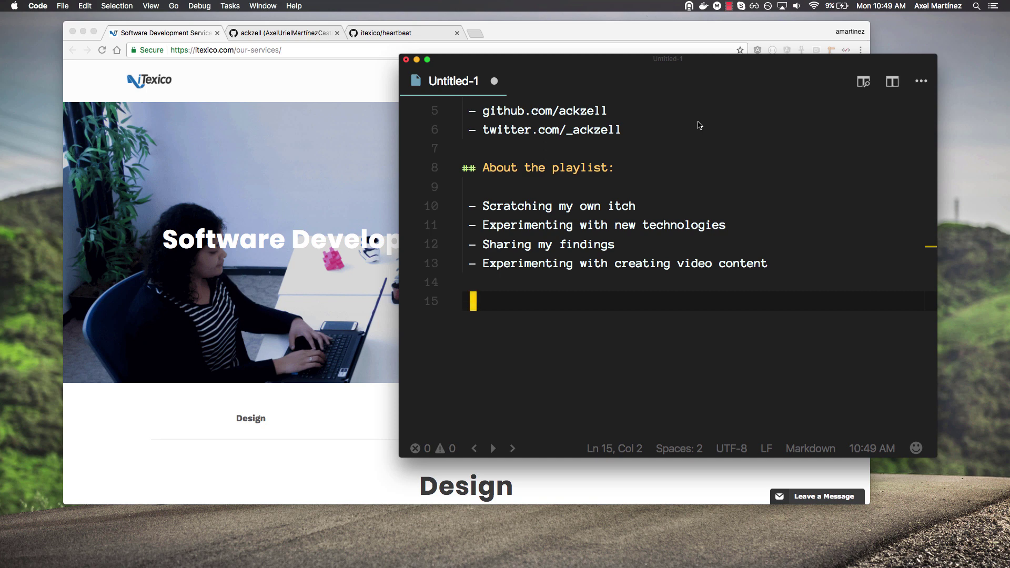
{"action": "scroll", "coordinate": [698, 125], "scroll_direction": "up", "scroll_amount": 3}
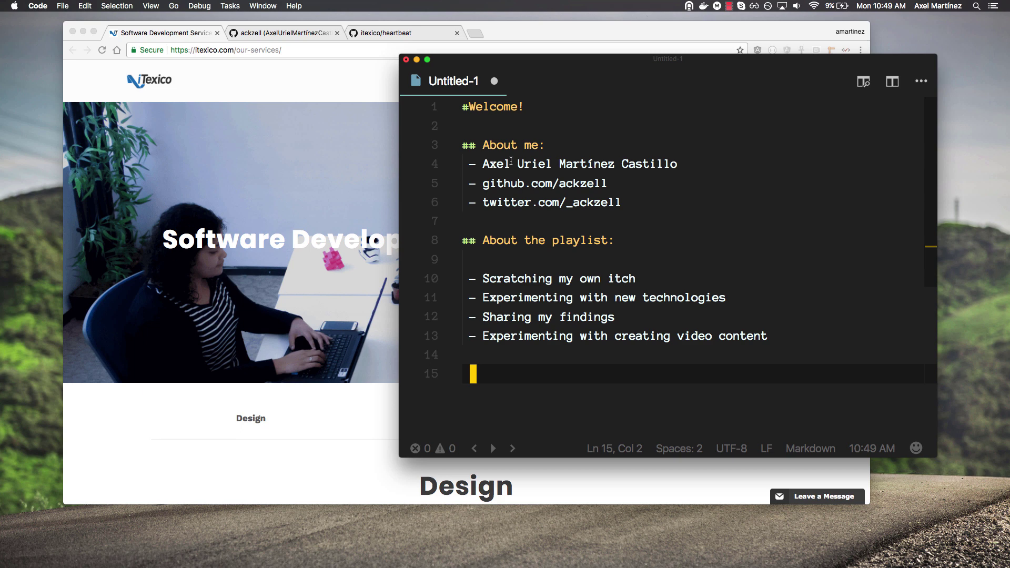
Step: Bring Chrome forward on the iTexico Our Services page with its Design, Development and QA sections
{"action": "left_click", "coordinate": [338, 94]}
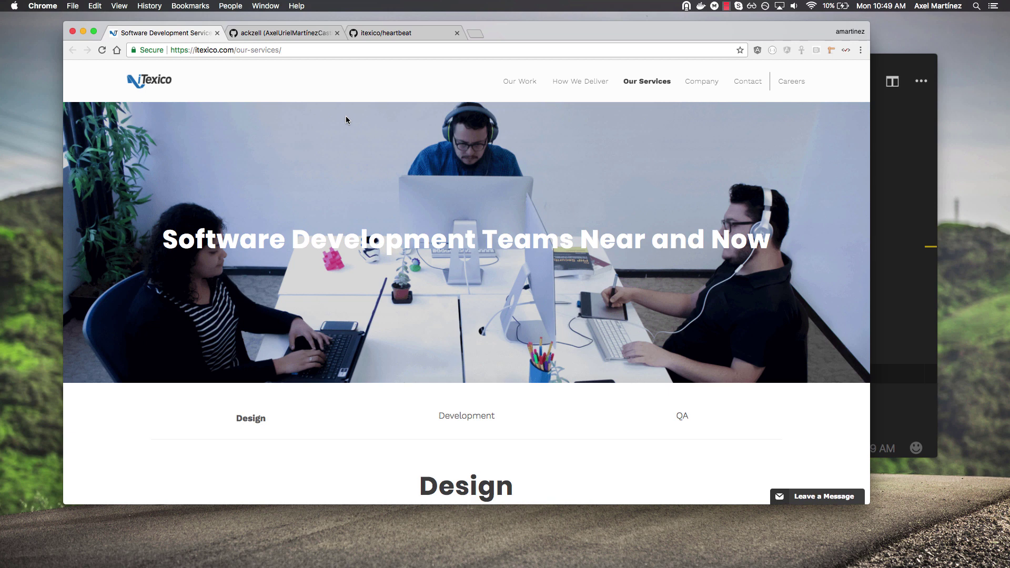
{"action": "scroll", "coordinate": [346, 118], "scroll_direction": "down", "scroll_amount": 3}
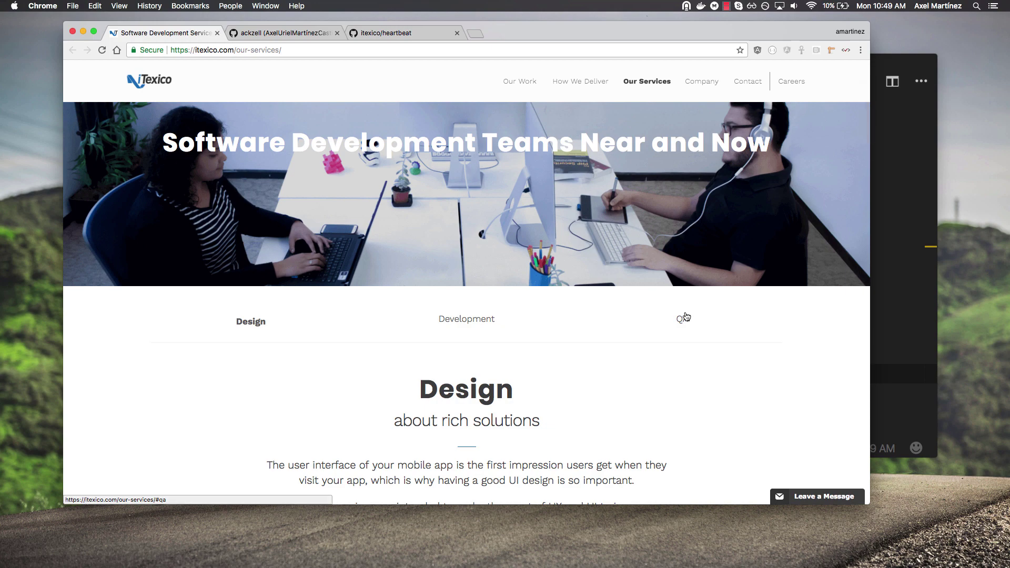
{"action": "scroll", "coordinate": [685, 316], "scroll_direction": "up", "scroll_amount": 3}
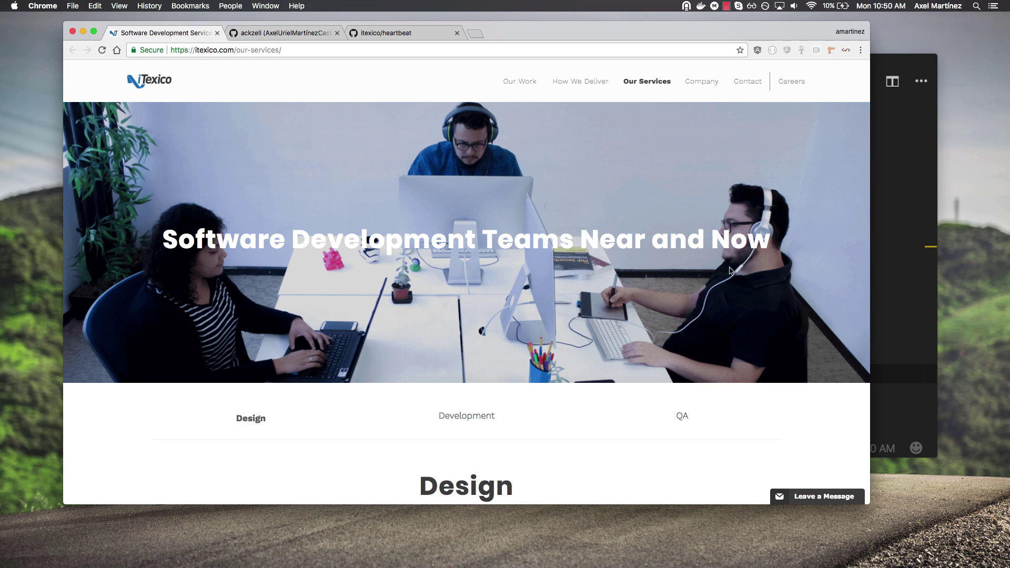
Step: Return to the notes and highlight 'ackzell' on line 5 and '_ackzell' on line 6
{"action": "left_click", "coordinate": [881, 183]}
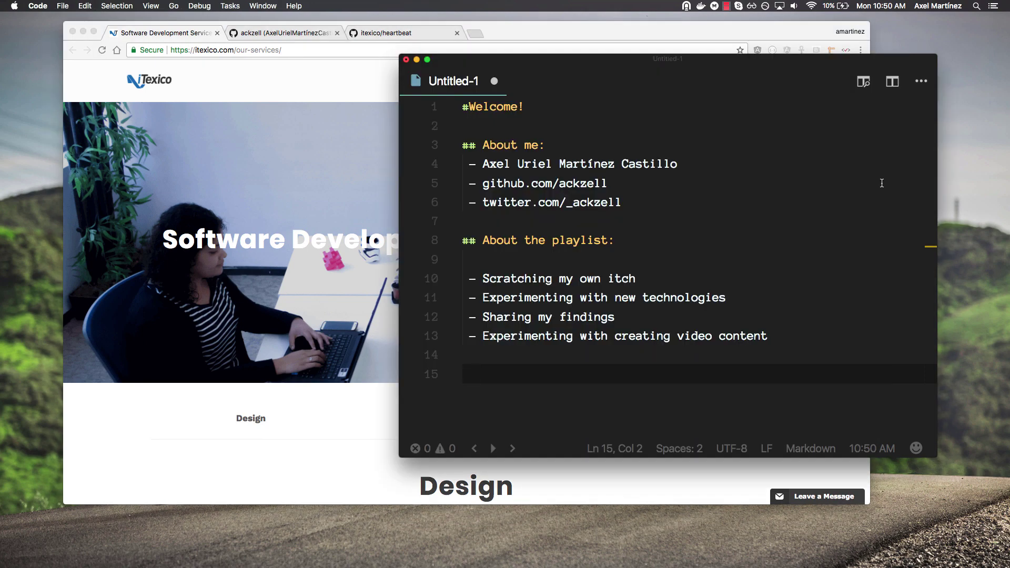
{"action": "double_click", "coordinate": [605, 183]}
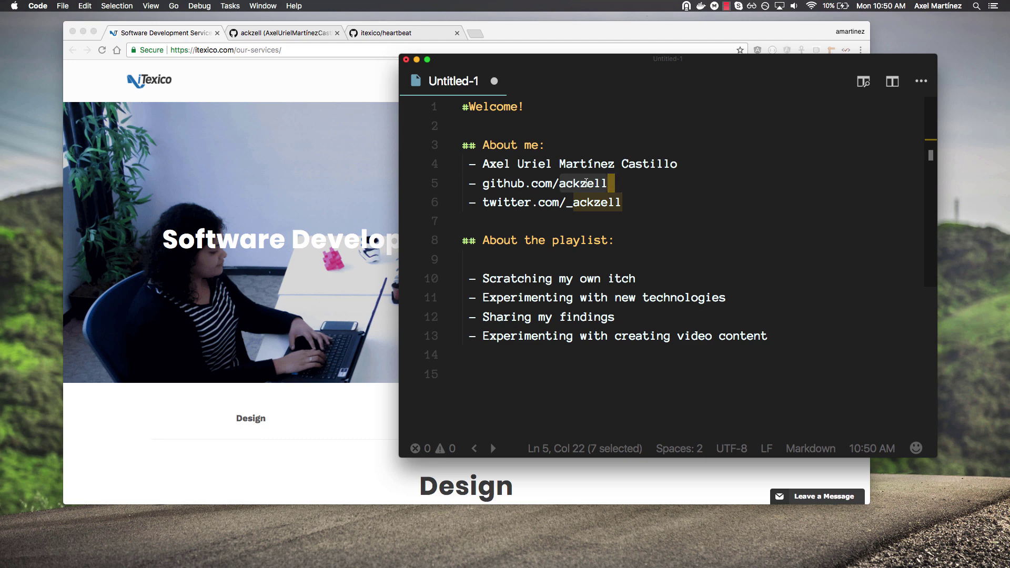
{"action": "left_click", "coordinate": [573, 202]}
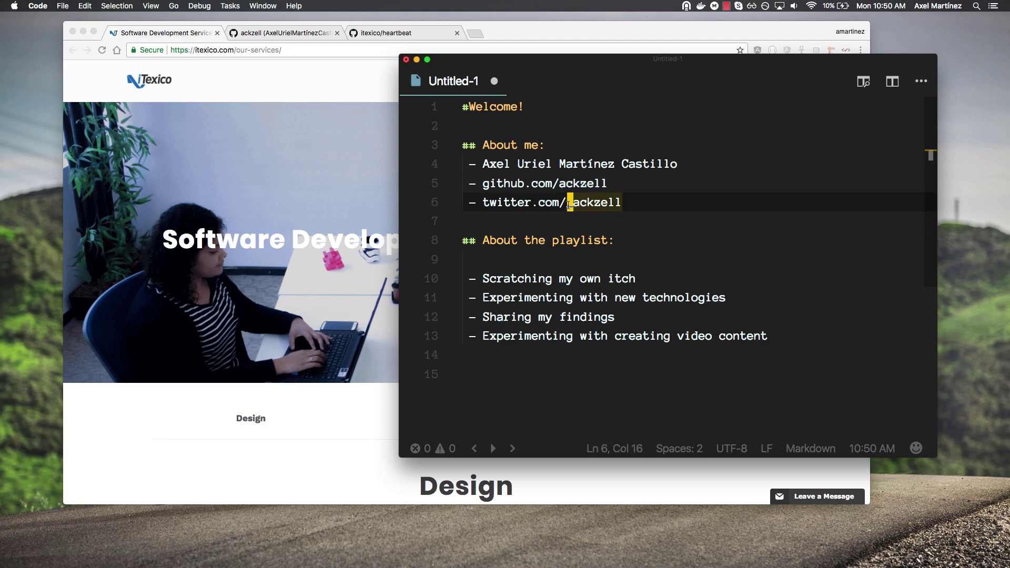
{"action": "left_click_drag", "start_coordinate": [567, 202], "coordinate": [625, 207]}
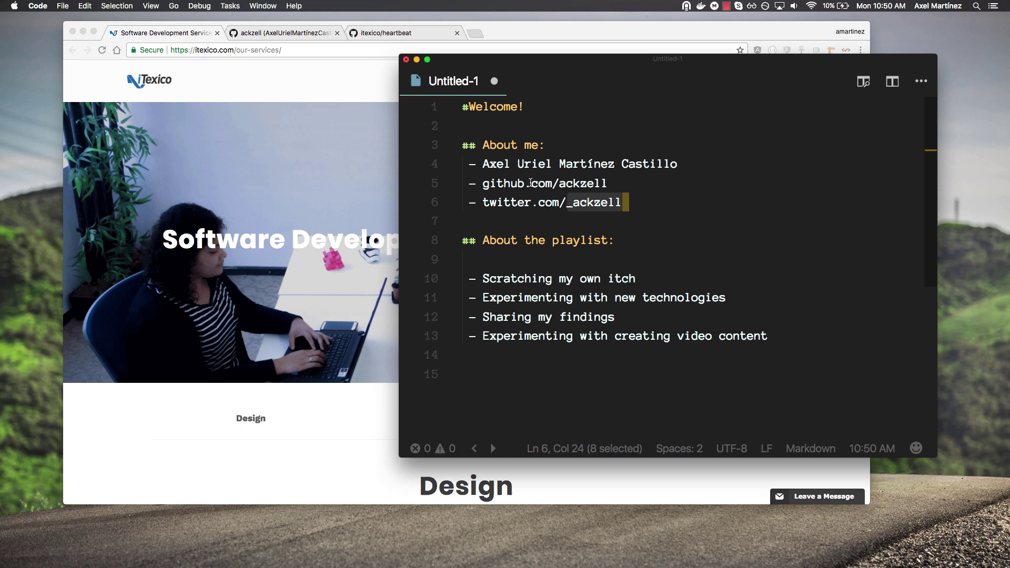
{"action": "scroll", "coordinate": [572, 229], "scroll_direction": "down", "scroll_amount": 1}
{"action": "scroll", "coordinate": [571, 229], "scroll_direction": "down", "scroll_amount": 2}
{"action": "scroll", "coordinate": [571, 229], "scroll_direction": "down", "scroll_amount": 3}
{"action": "scroll", "coordinate": [572, 229], "scroll_direction": "down", "scroll_amount": 1}
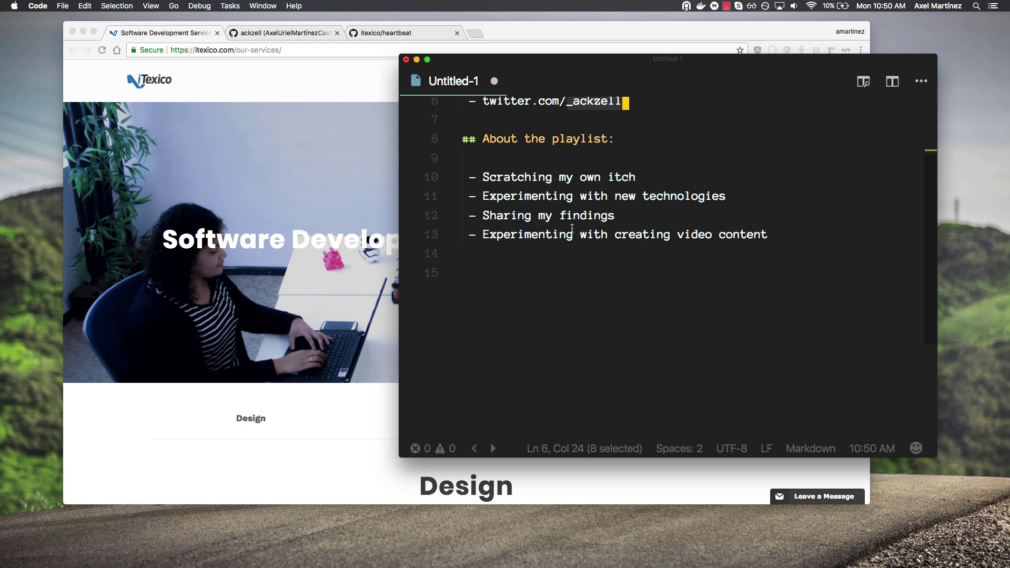
{"action": "double_click", "coordinate": [626, 213]}
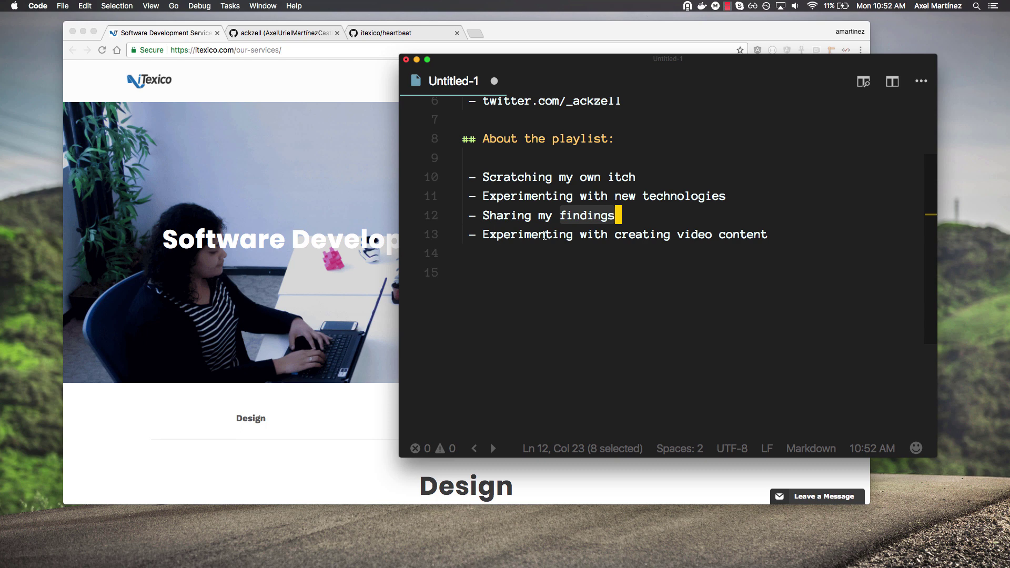
{"action": "scroll", "coordinate": [544, 235], "scroll_direction": "up", "scroll_amount": 3}
{"action": "scroll", "coordinate": [545, 235], "scroll_direction": "up", "scroll_amount": 2}
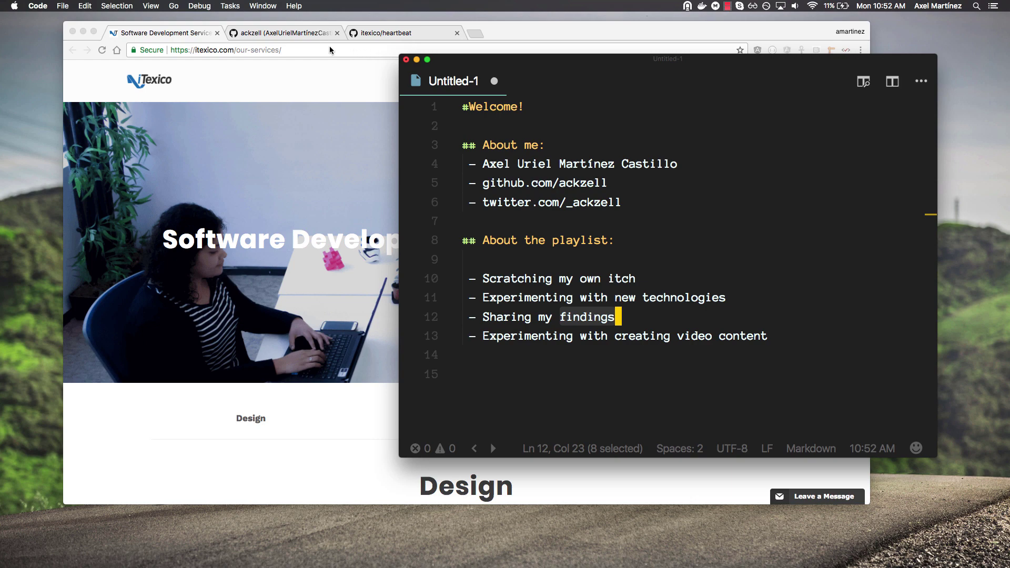
Step: Bring Chrome forward and switch from the ackzell profile to the itexico/heartbeat repository tab
{"action": "left_click", "coordinate": [311, 36]}
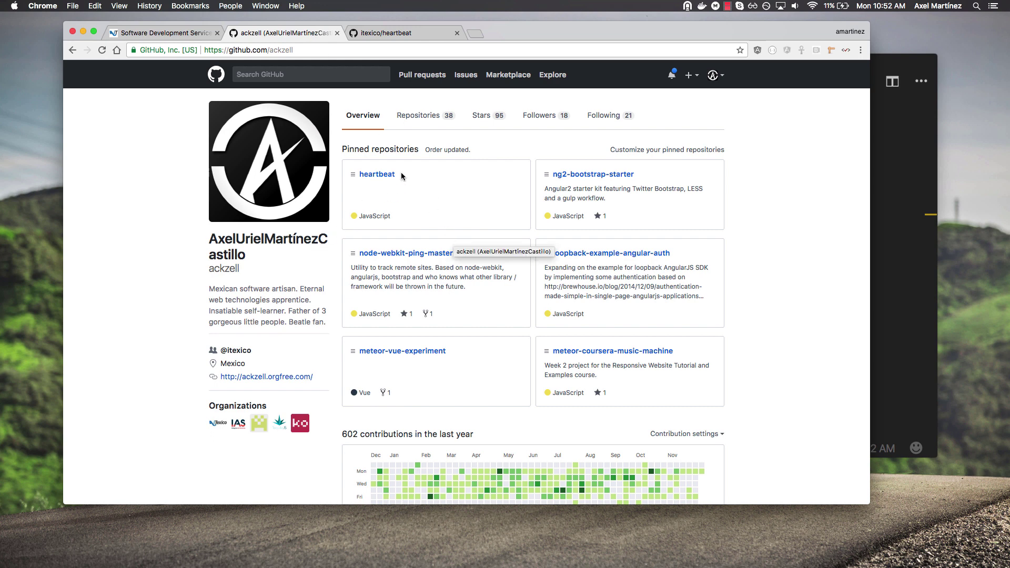
{"action": "left_click", "coordinate": [392, 34]}
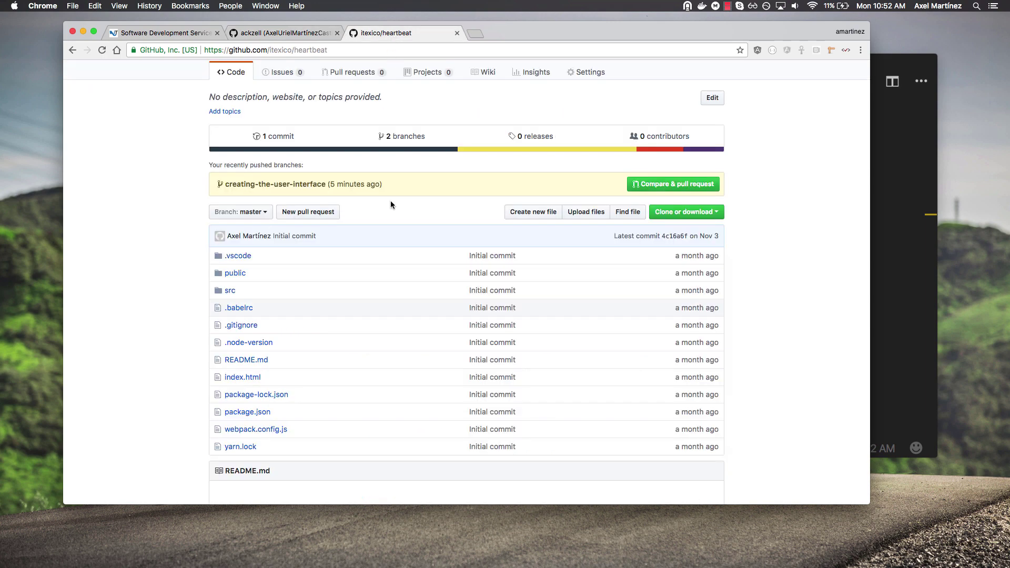
{"action": "scroll", "coordinate": [391, 202], "scroll_direction": "up", "scroll_amount": 2}
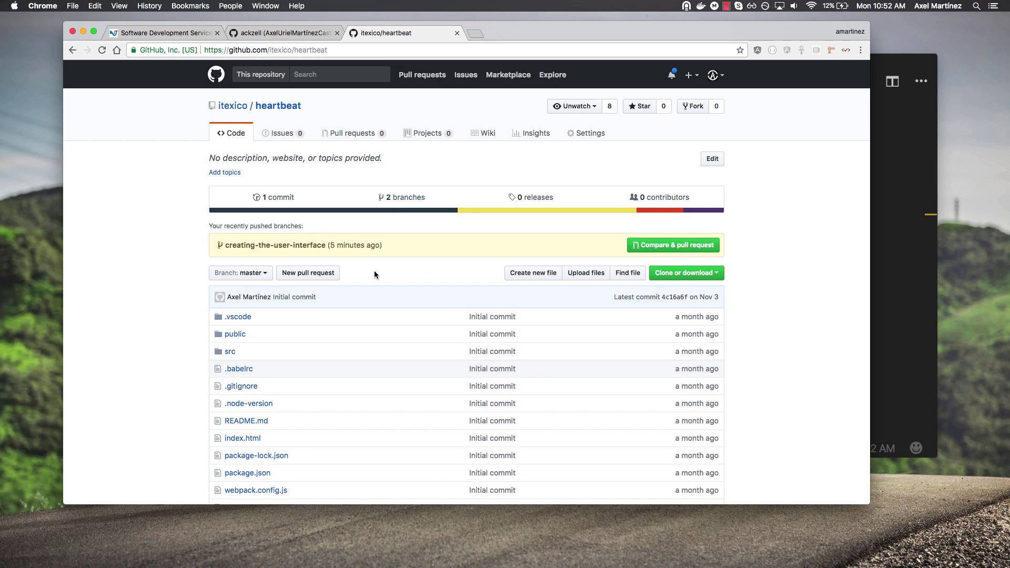
{"action": "scroll", "coordinate": [374, 274], "scroll_direction": "down", "scroll_amount": 3}
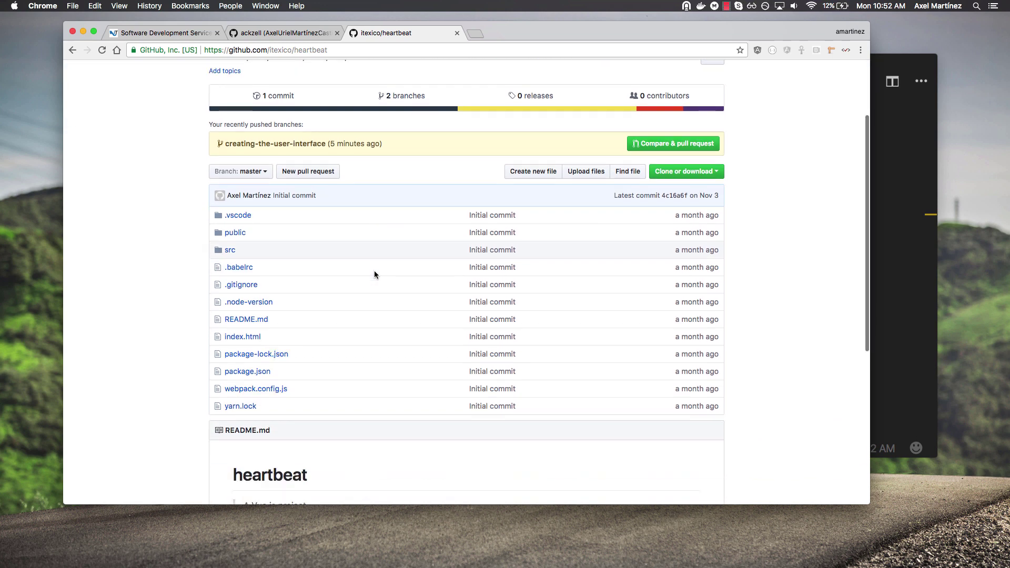
{"action": "scroll", "coordinate": [374, 274], "scroll_direction": "down", "scroll_amount": 1}
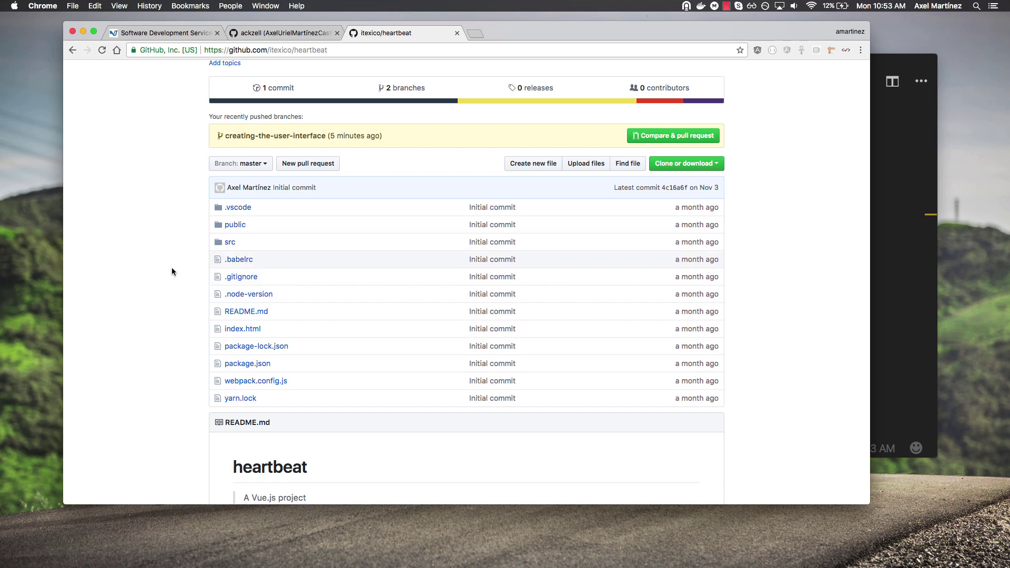
{"action": "scroll", "coordinate": [172, 271], "scroll_direction": "down", "scroll_amount": 2}
{"action": "scroll", "coordinate": [172, 272], "scroll_direction": "down", "scroll_amount": 3}
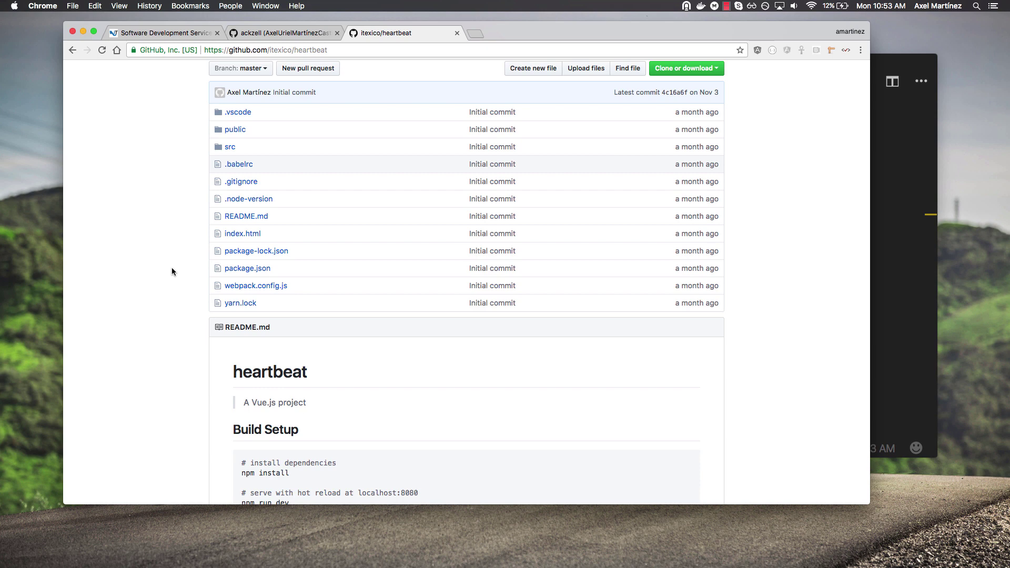
{"action": "scroll", "coordinate": [172, 272], "scroll_direction": "down", "scroll_amount": 3}
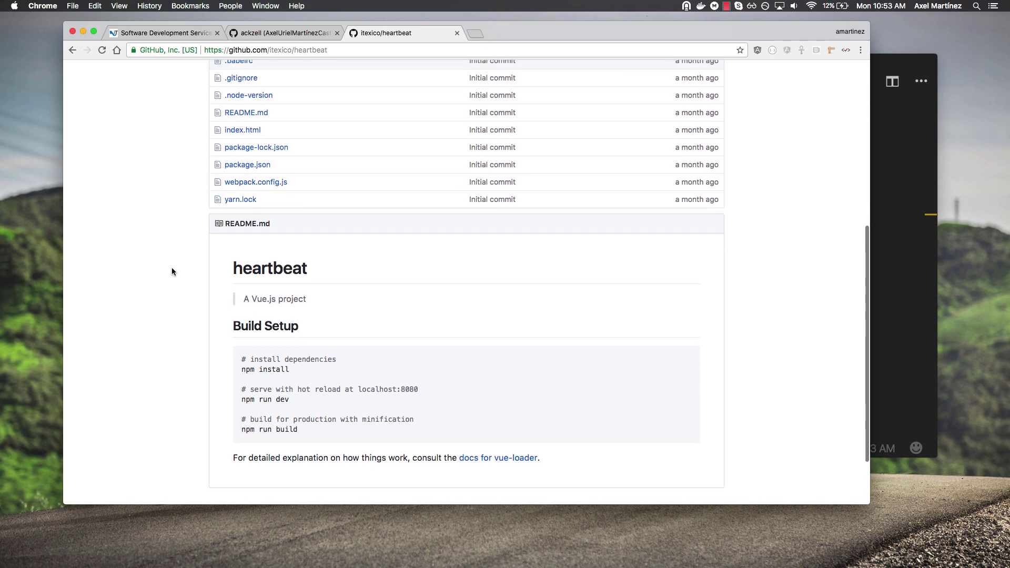
{"action": "scroll", "coordinate": [171, 268], "scroll_direction": "up", "scroll_amount": 5}
{"action": "scroll", "coordinate": [174, 262], "scroll_direction": "up", "scroll_amount": 5}
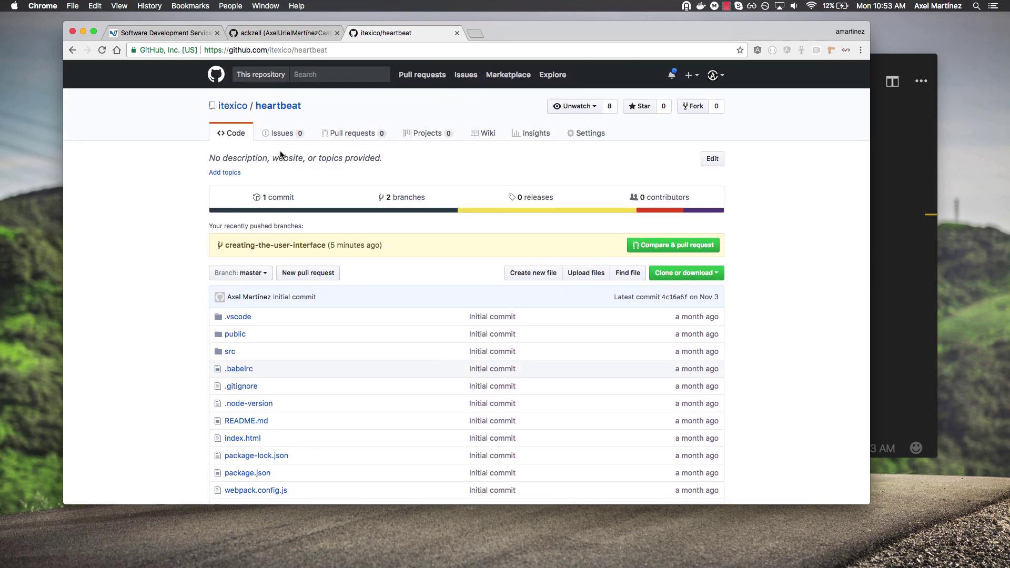
Step: Bring the Untitled-1 markdown playlist notes back in front of the heartbeat repository page
{"action": "left_click", "coordinate": [895, 169]}
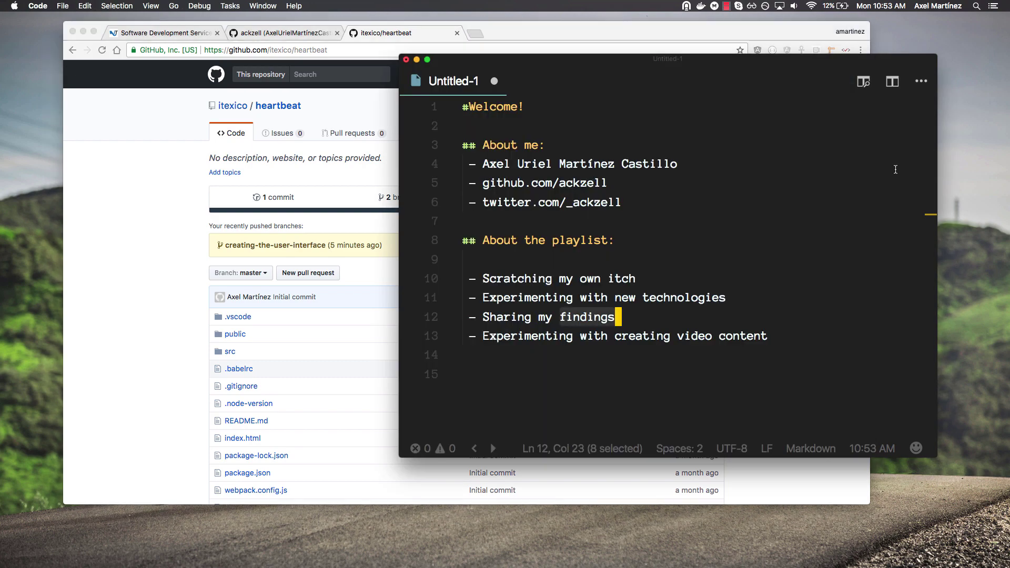